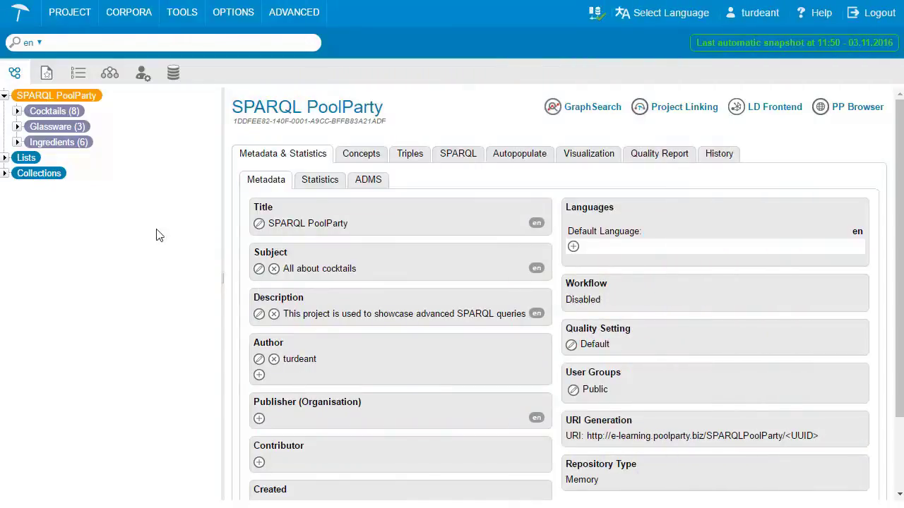
Step: Launch the PP SPARQL shell from the ADVANCED > Admin Scripts list
{"action": "left_click", "coordinate": [306, 21]}
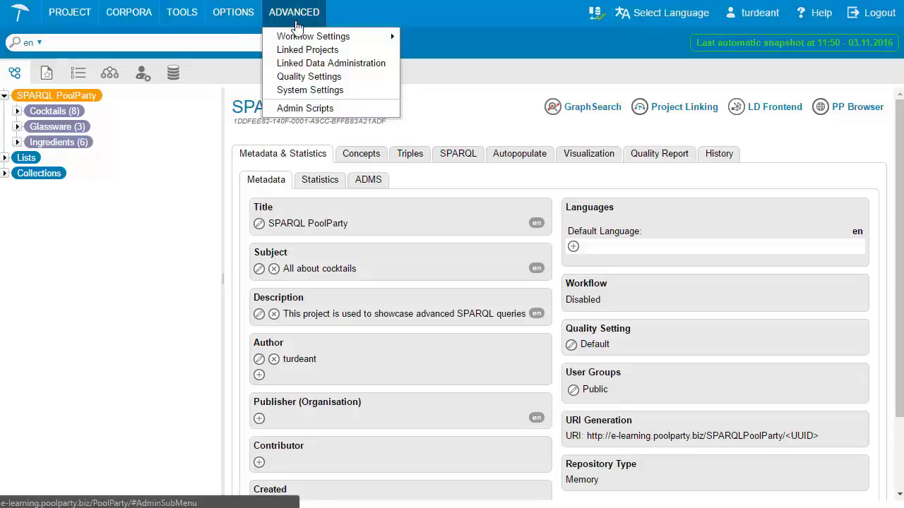
{"action": "left_click", "coordinate": [295, 110]}
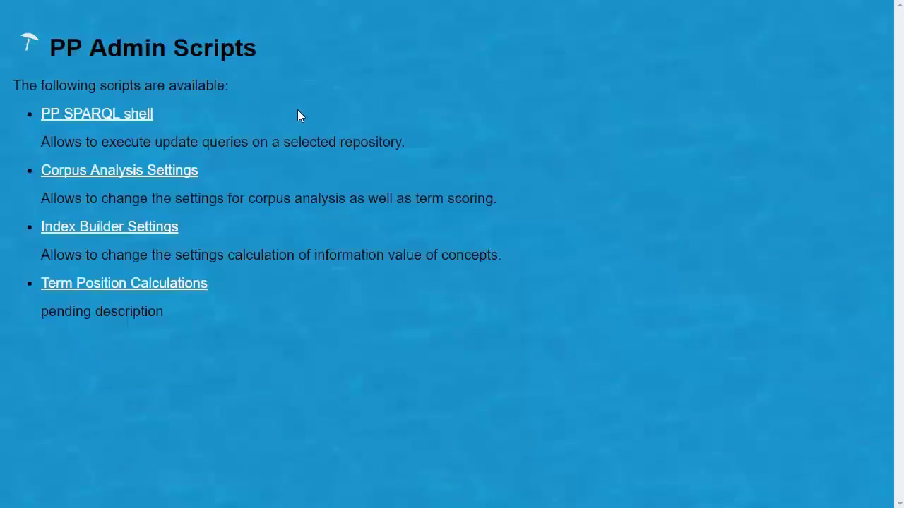
{"action": "left_click", "coordinate": [77, 114]}
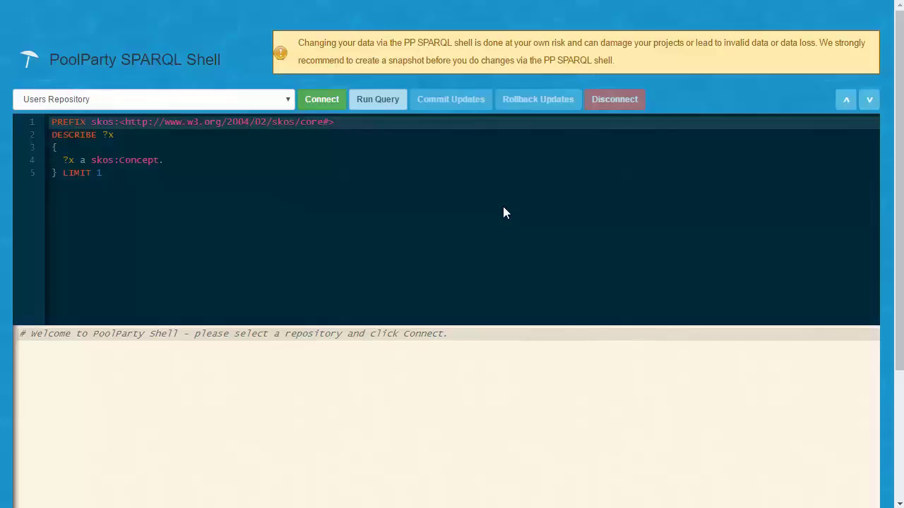
Step: Keep Users Repository as the chosen repository and connect the shell to it
{"action": "left_click_drag", "start_coordinate": [297, 42], "coordinate": [627, 59]}
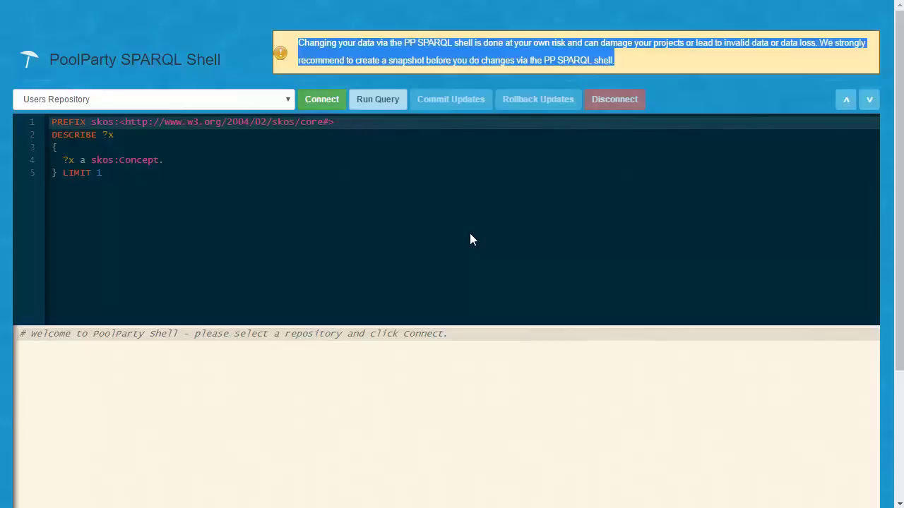
{"action": "left_click", "coordinate": [418, 239]}
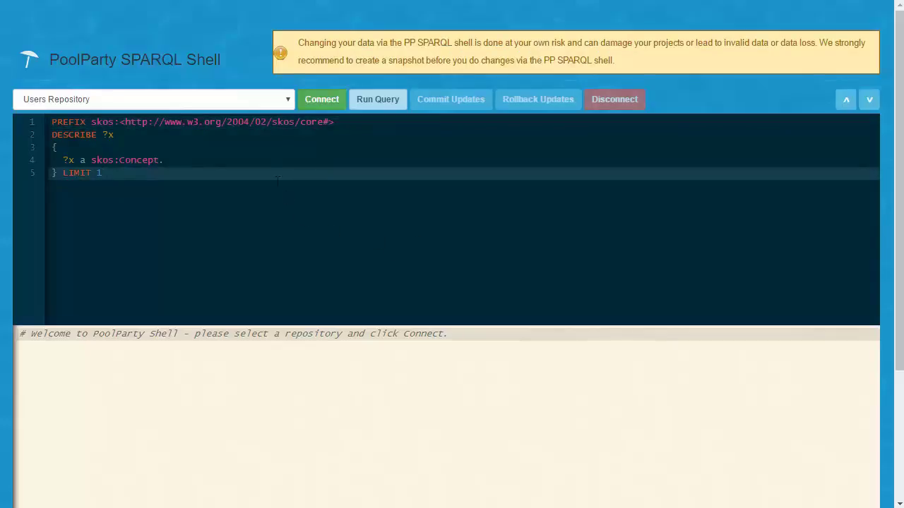
{"action": "left_click", "coordinate": [286, 101]}
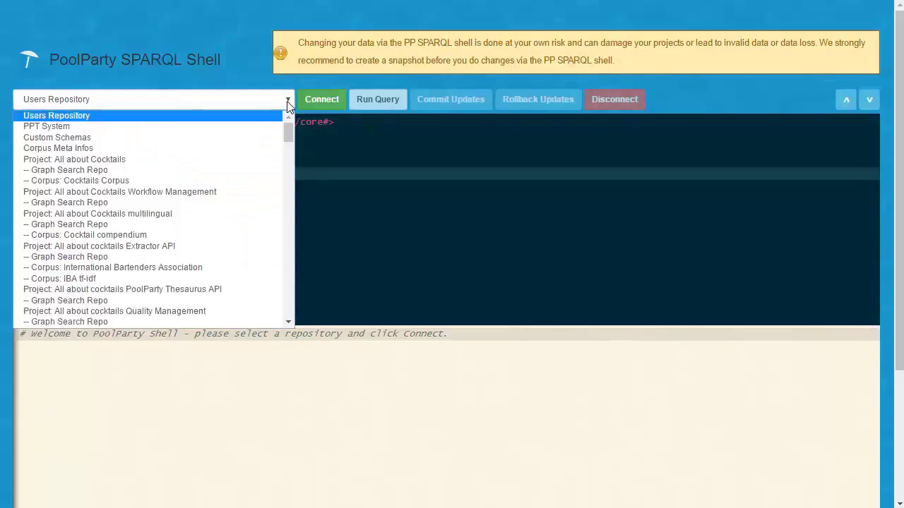
{"action": "scroll", "coordinate": [288, 147], "scroll_direction": "down", "scroll_amount": 2}
{"action": "scroll", "coordinate": [289, 147], "scroll_direction": "down", "scroll_amount": 2}
{"action": "scroll", "coordinate": [288, 135], "scroll_direction": "up", "scroll_amount": 4}
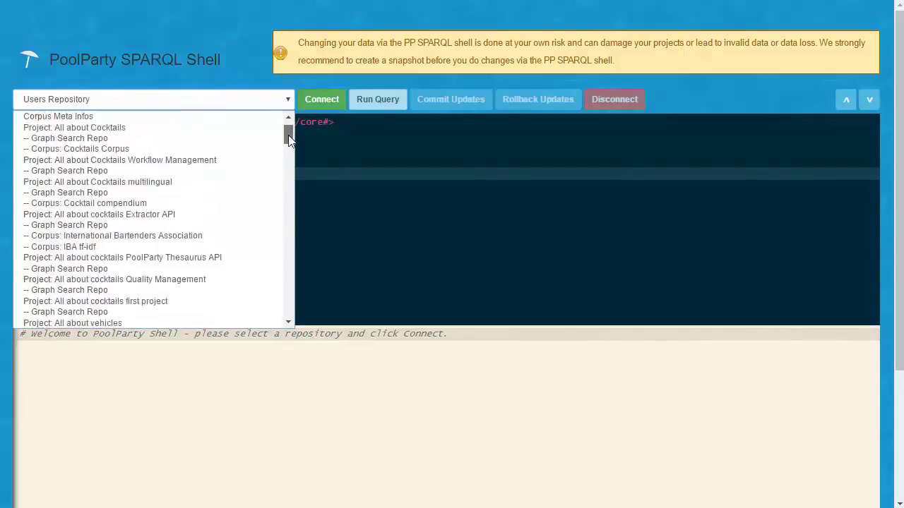
{"action": "left_click", "coordinate": [271, 99]}
{"action": "left_click", "coordinate": [322, 99]}
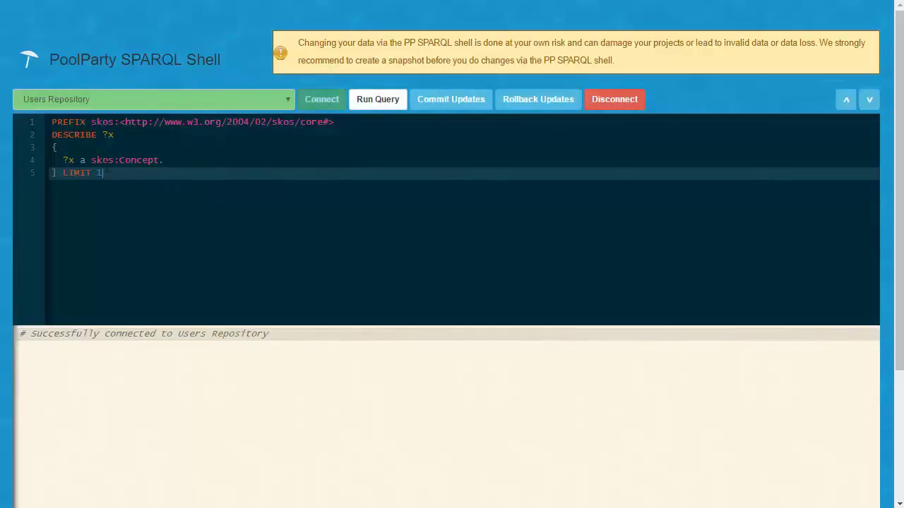
Step: Replace the sample query with SELECT * WHERE { ?s ?p ?o } on two lines
{"action": "key", "text": "ctrl+a"}
{"action": "type", "text": "SELECT * W"}
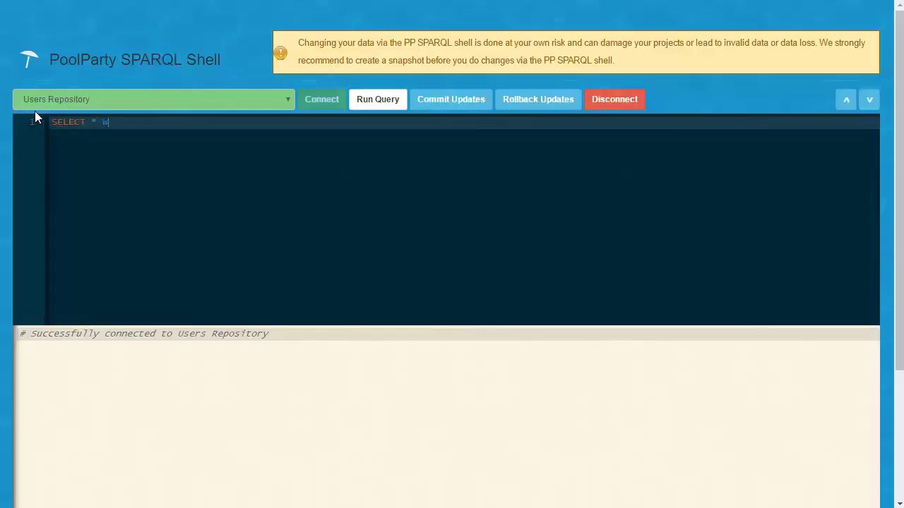
{"action": "type", "text": "HERE {"}
{"action": "key", "text": "Return"}
{"action": "type", "text": "?s ?p ?"}
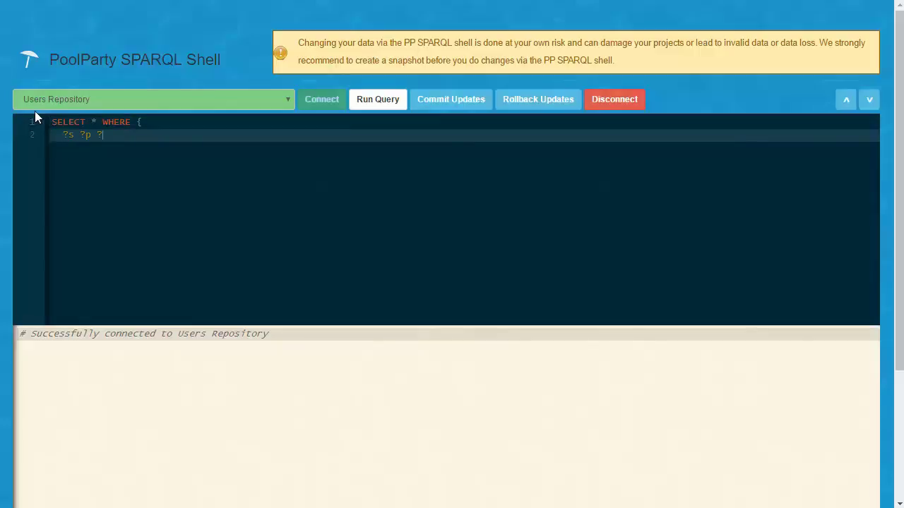
{"action": "type", "text": "o }"}
{"action": "key", "text": "Return"}
Step: Add LIMIT 100, run the query on Users Repository and scroll through the user triples
{"action": "type", "text": "LIMIT 100"}
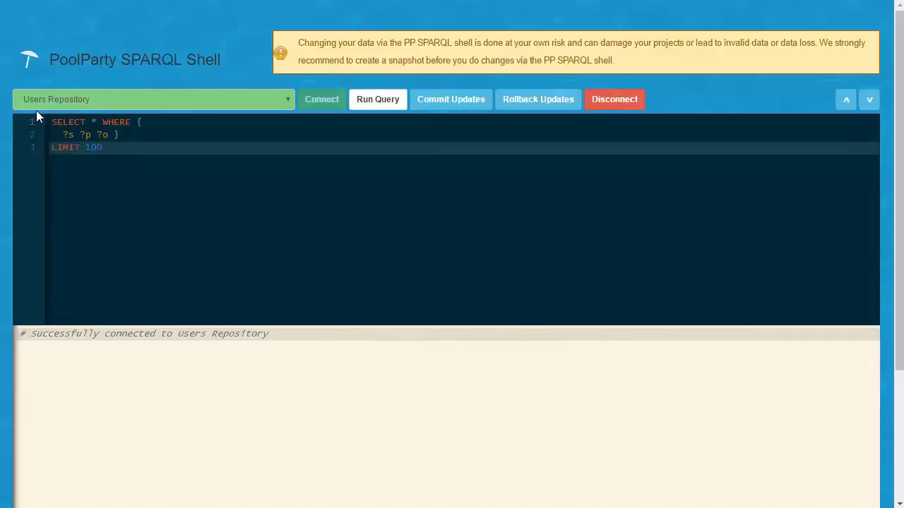
{"action": "left_click", "coordinate": [379, 100]}
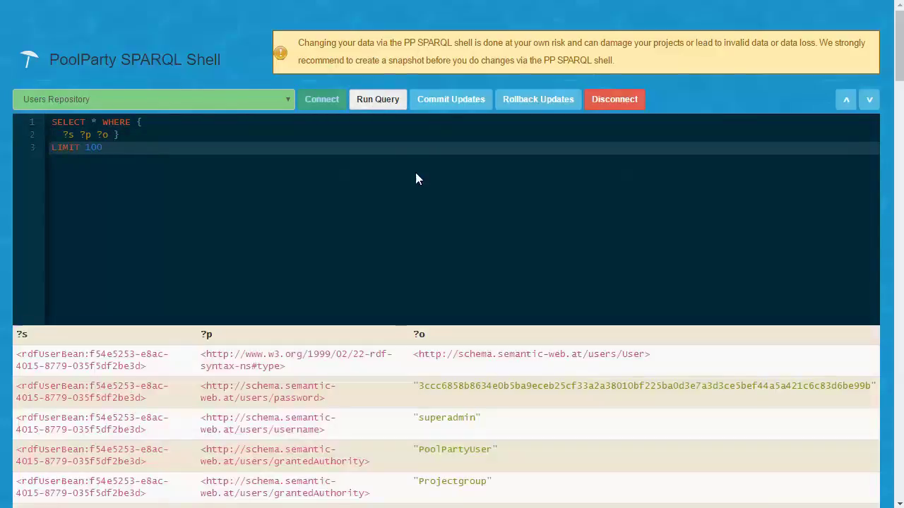
{"action": "scroll", "coordinate": [480, 319], "scroll_direction": "down", "scroll_amount": 1}
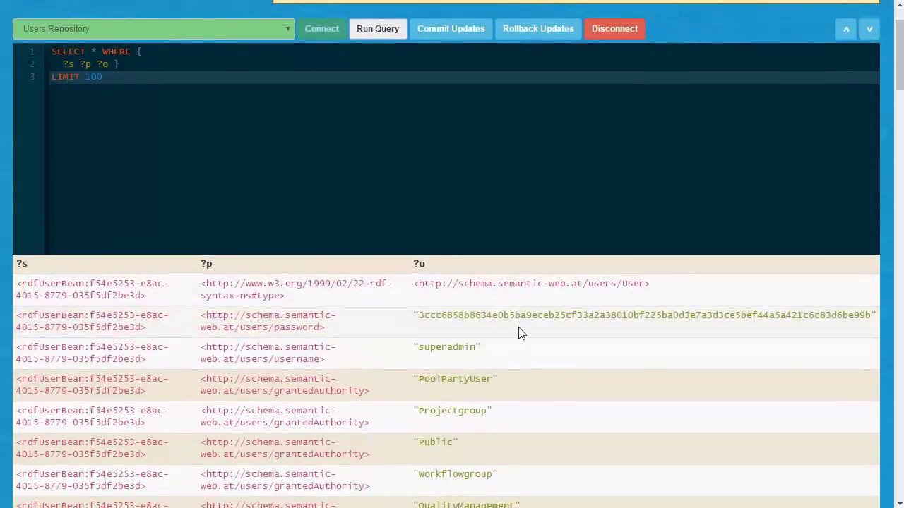
{"action": "scroll", "coordinate": [529, 341], "scroll_direction": "down", "scroll_amount": 1}
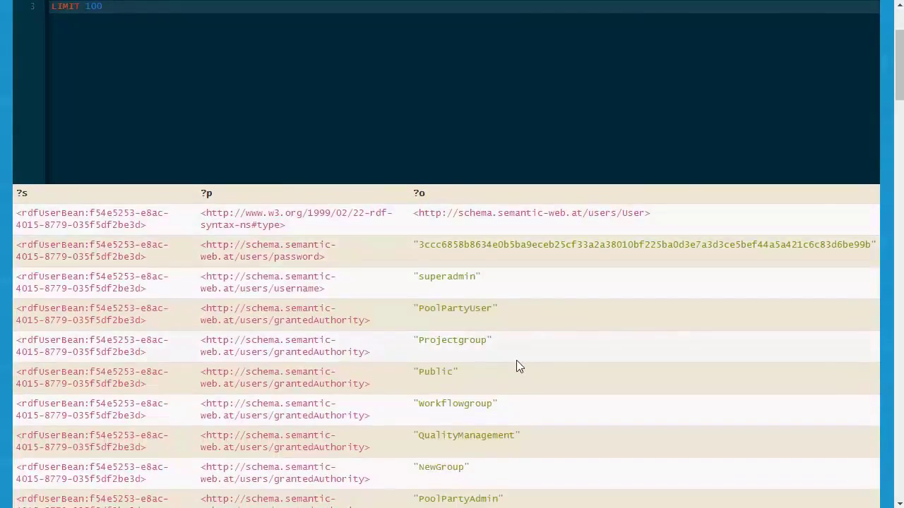
{"action": "scroll", "coordinate": [516, 366], "scroll_direction": "down", "scroll_amount": 2}
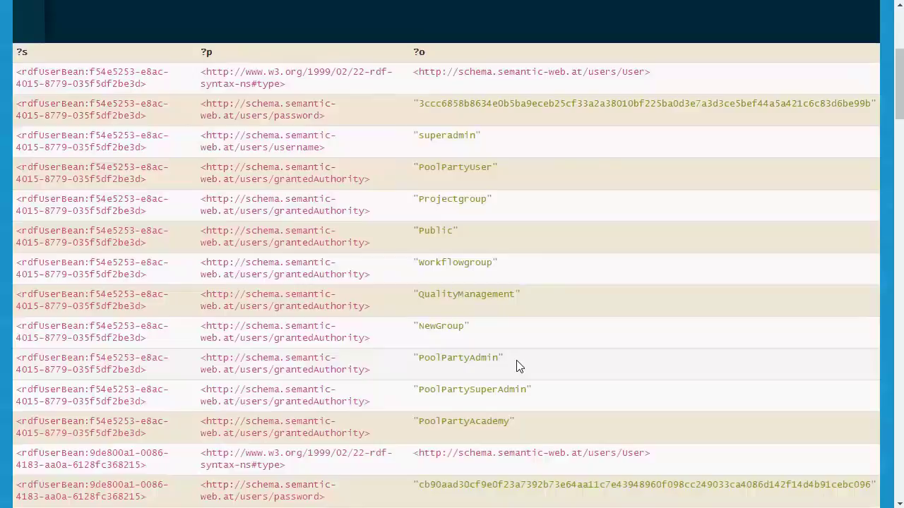
{"action": "scroll", "coordinate": [516, 361], "scroll_direction": "down", "scroll_amount": 1}
{"action": "scroll", "coordinate": [516, 361], "scroll_direction": "down", "scroll_amount": 1}
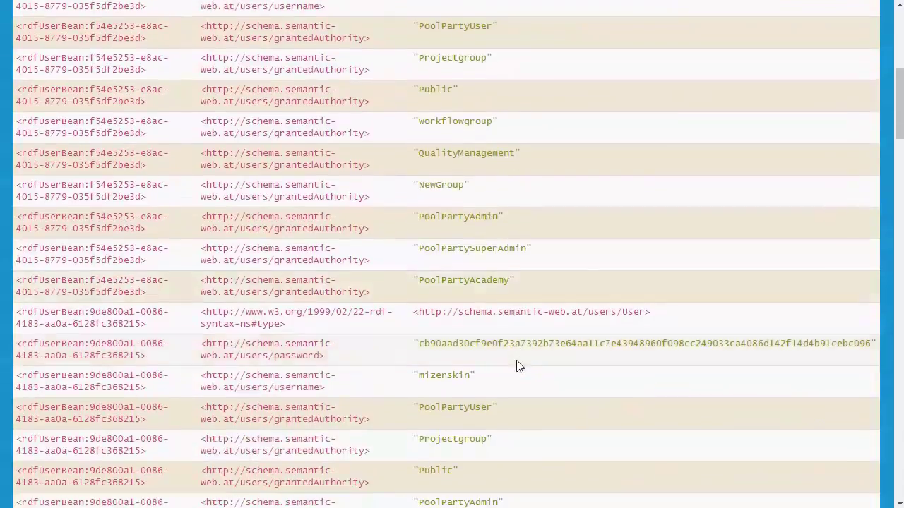
{"action": "scroll", "coordinate": [514, 365], "scroll_direction": "down", "scroll_amount": 2}
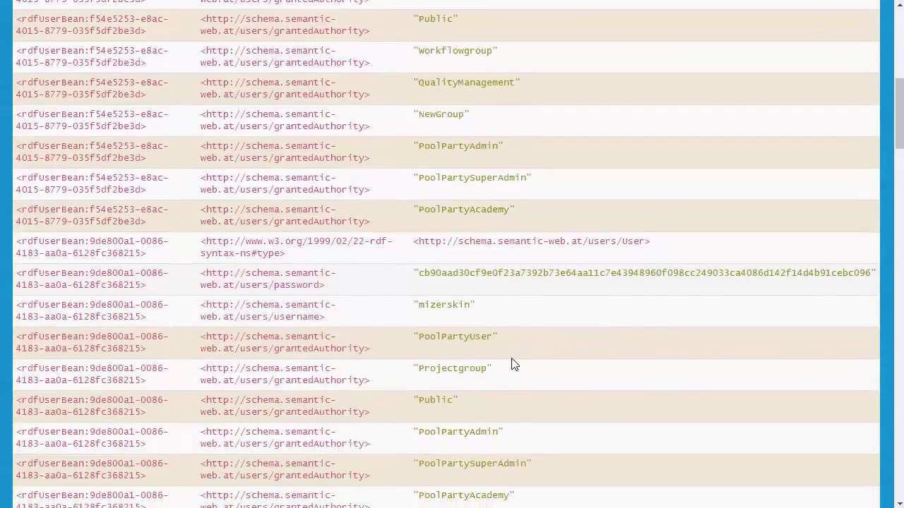
{"action": "scroll", "coordinate": [514, 364], "scroll_direction": "down", "scroll_amount": 2}
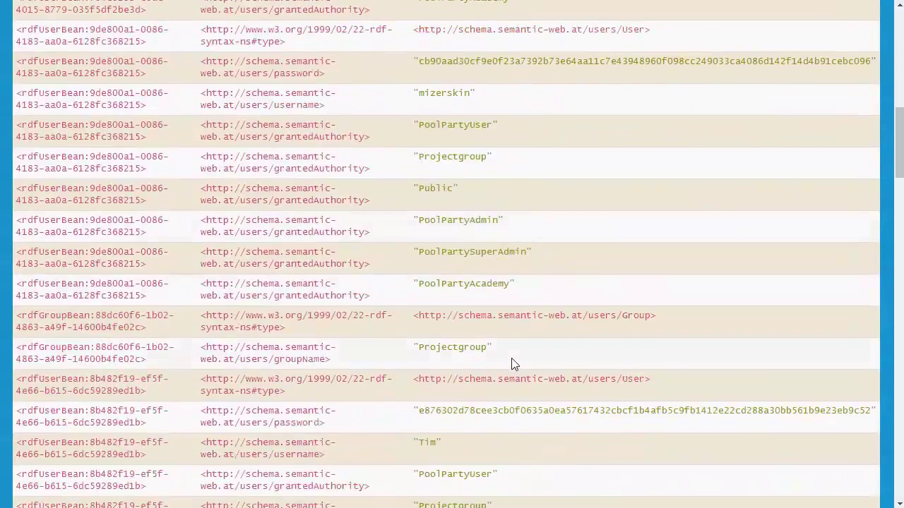
{"action": "scroll", "coordinate": [504, 374], "scroll_direction": "down", "scroll_amount": 1}
{"action": "scroll", "coordinate": [504, 377], "scroll_direction": "up", "scroll_amount": 10}
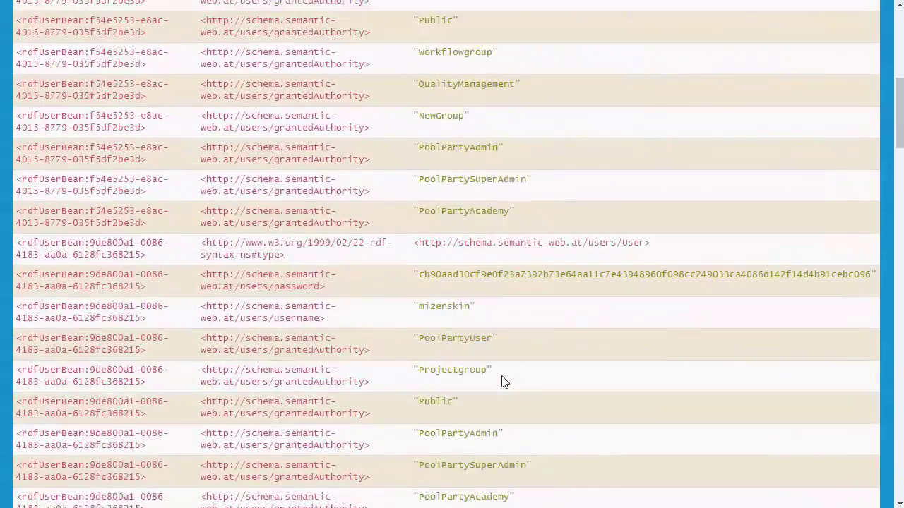
{"action": "scroll", "coordinate": [503, 381], "scroll_direction": "up", "scroll_amount": 2}
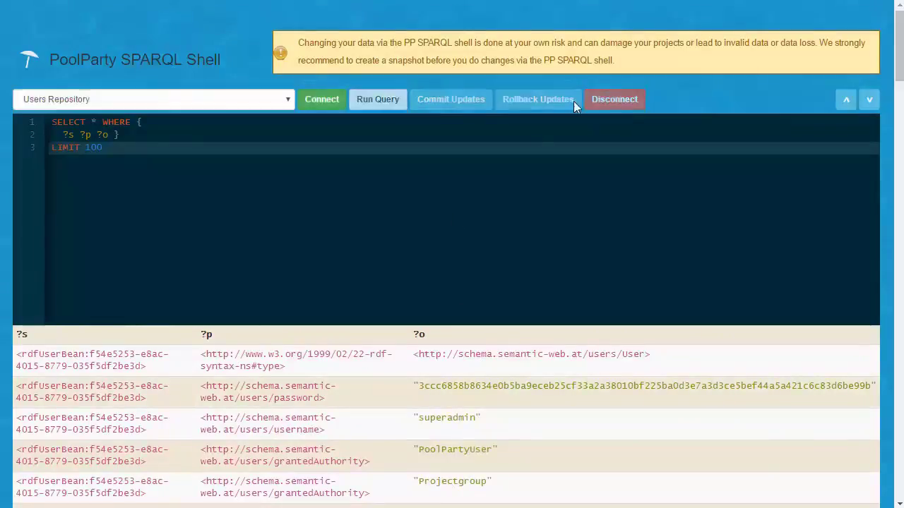
{"action": "left_click", "coordinate": [291, 99]}
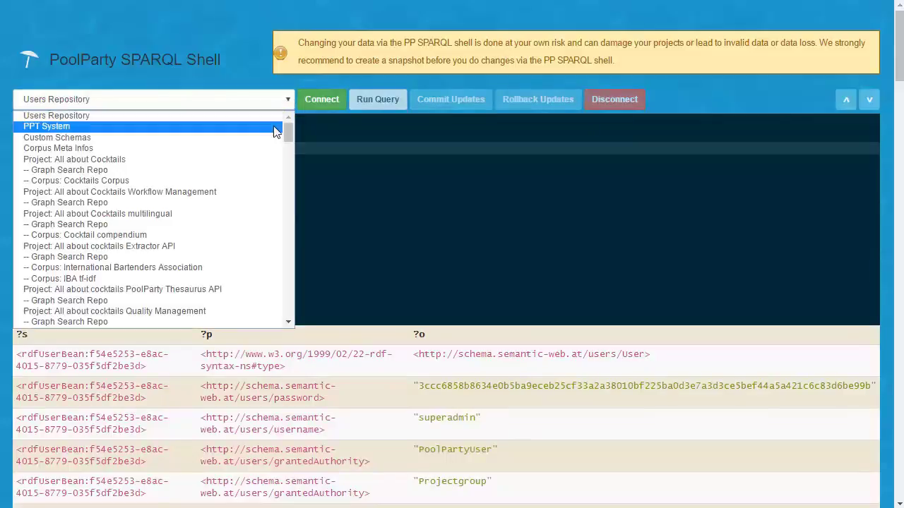
{"action": "left_click", "coordinate": [267, 127]}
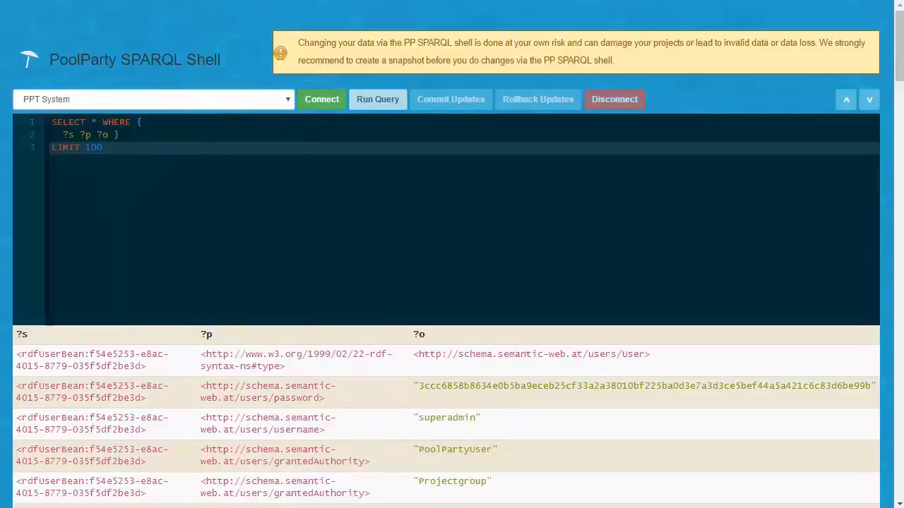
{"action": "left_click", "coordinate": [324, 102]}
{"action": "left_click", "coordinate": [369, 101]}
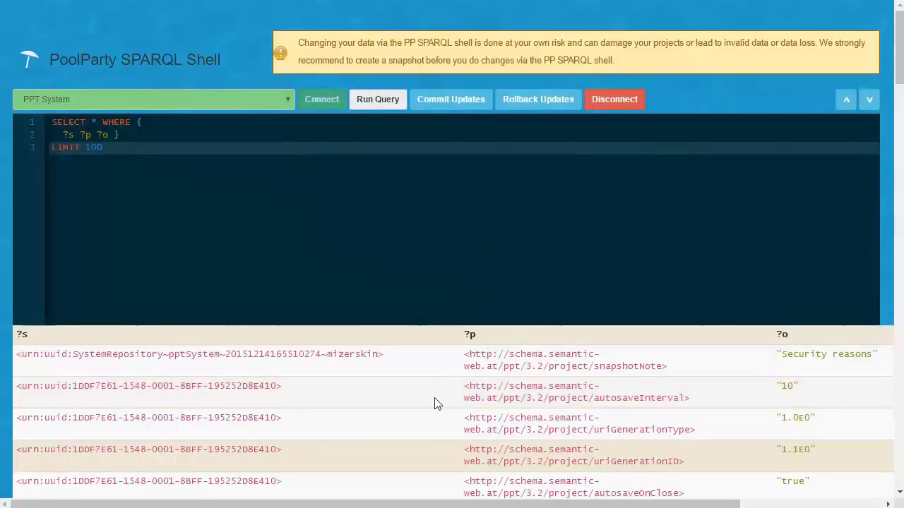
{"action": "scroll", "coordinate": [426, 421], "scroll_direction": "down", "scroll_amount": 2}
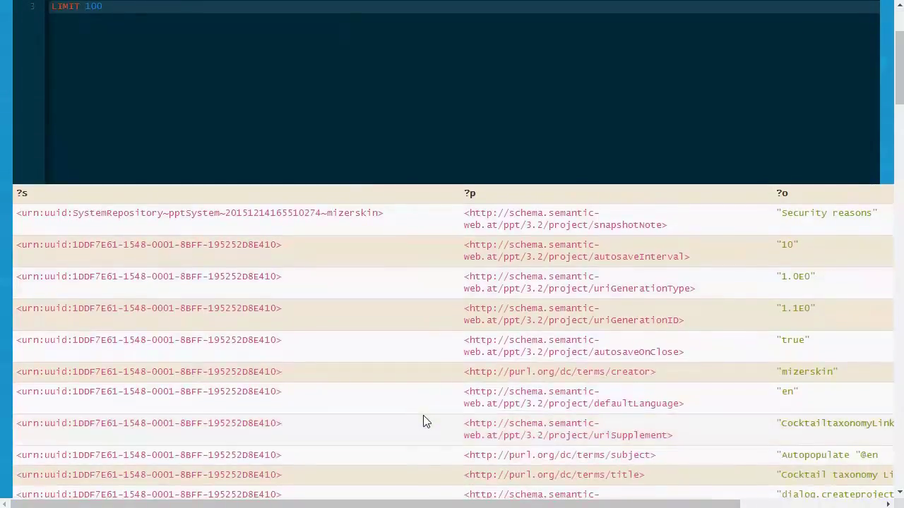
{"action": "scroll", "coordinate": [426, 421], "scroll_direction": "down", "scroll_amount": 1}
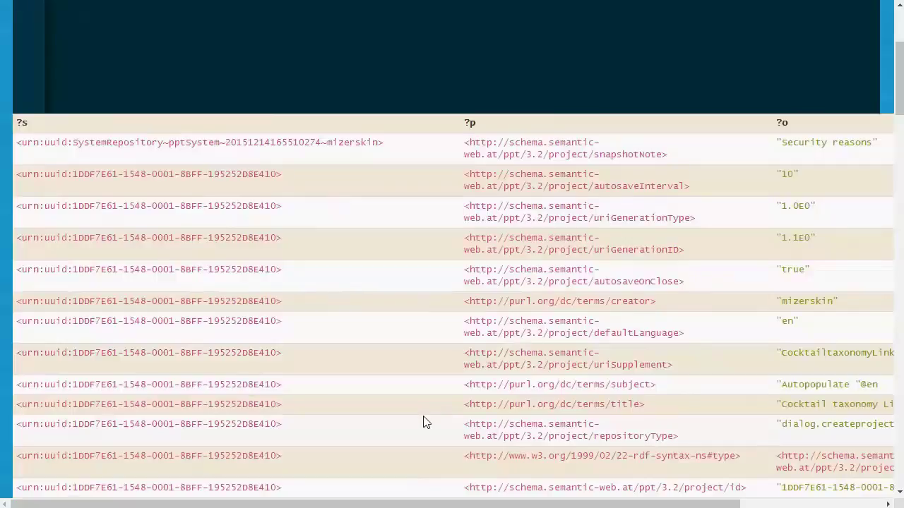
{"action": "scroll", "coordinate": [425, 421], "scroll_direction": "down", "scroll_amount": 1}
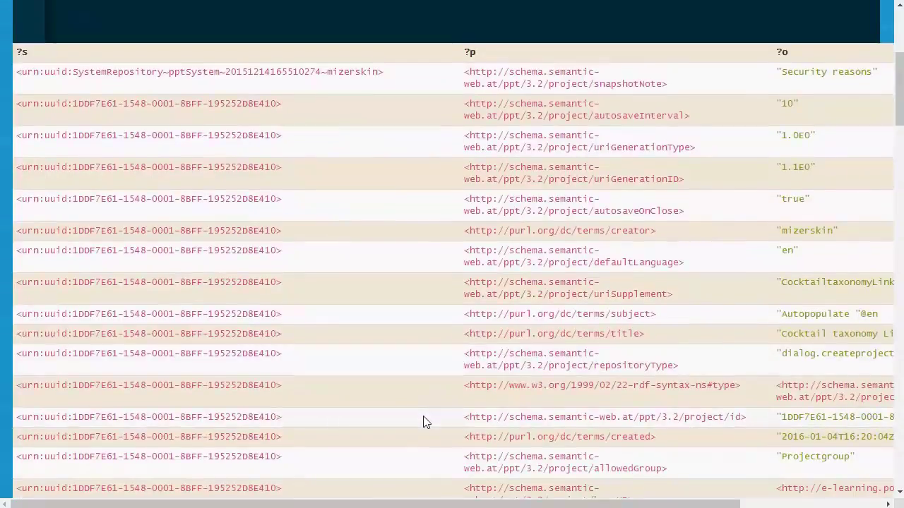
{"action": "scroll", "coordinate": [426, 422], "scroll_direction": "down", "scroll_amount": 2}
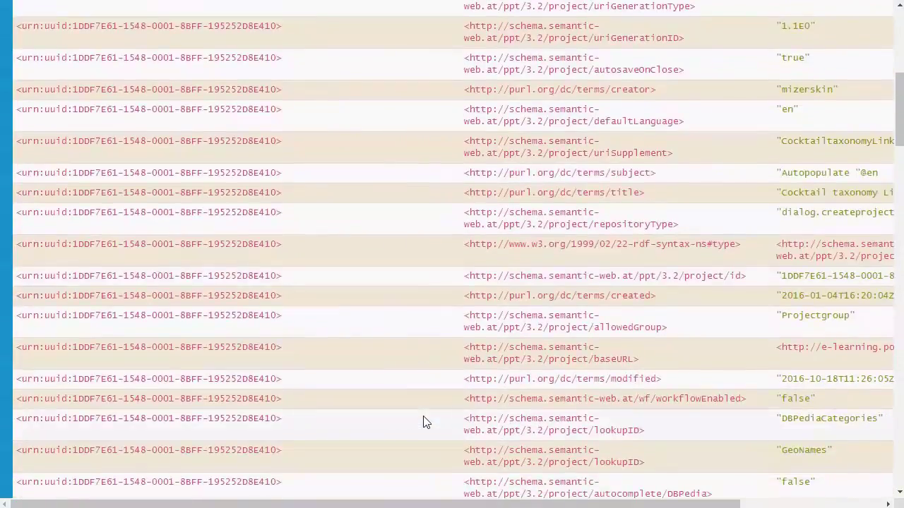
{"action": "scroll", "coordinate": [426, 422], "scroll_direction": "down", "scroll_amount": 2}
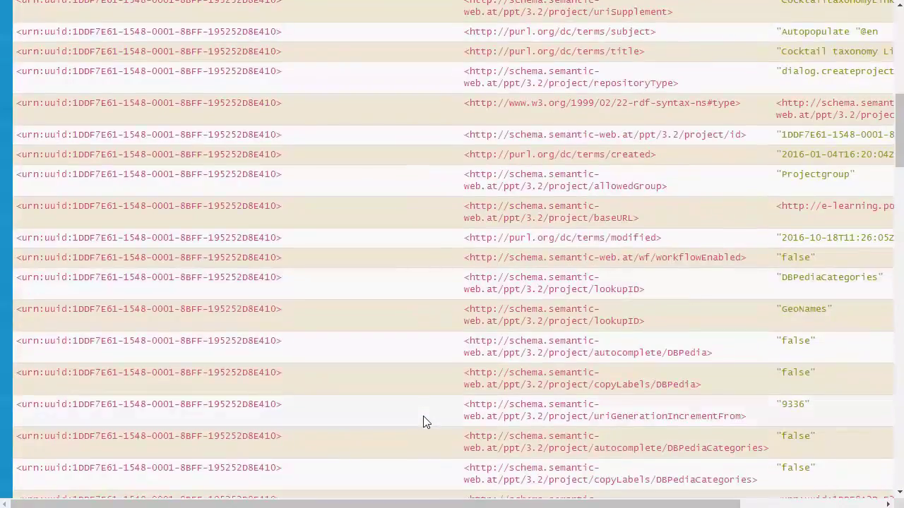
{"action": "scroll", "coordinate": [424, 417], "scroll_direction": "down", "scroll_amount": 2}
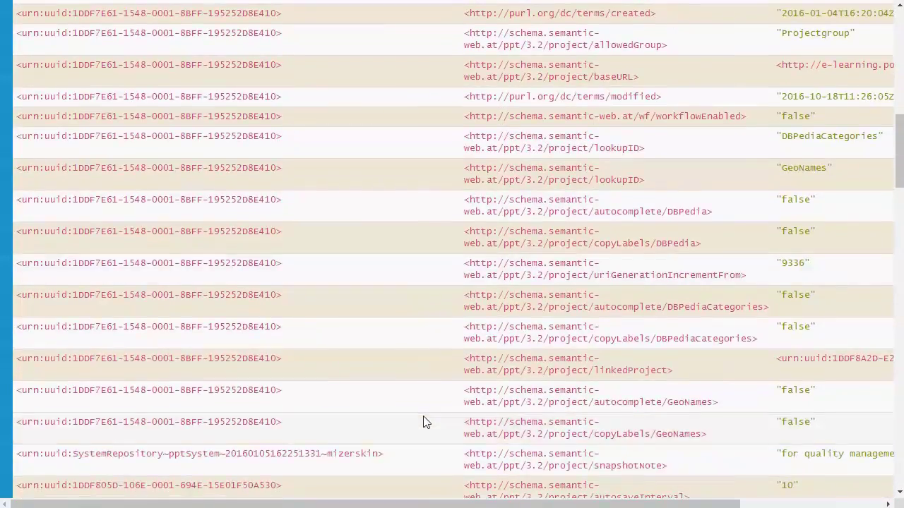
{"action": "scroll", "coordinate": [424, 416], "scroll_direction": "up", "scroll_amount": 5}
{"action": "scroll", "coordinate": [423, 421], "scroll_direction": "up", "scroll_amount": 5}
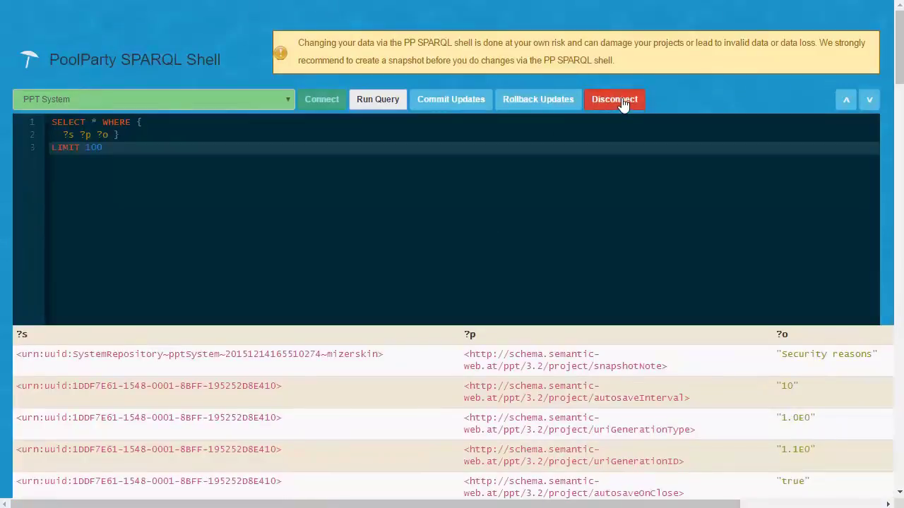
Step: Connect the shell to the Custom Schemas repository
{"action": "left_click", "coordinate": [279, 103]}
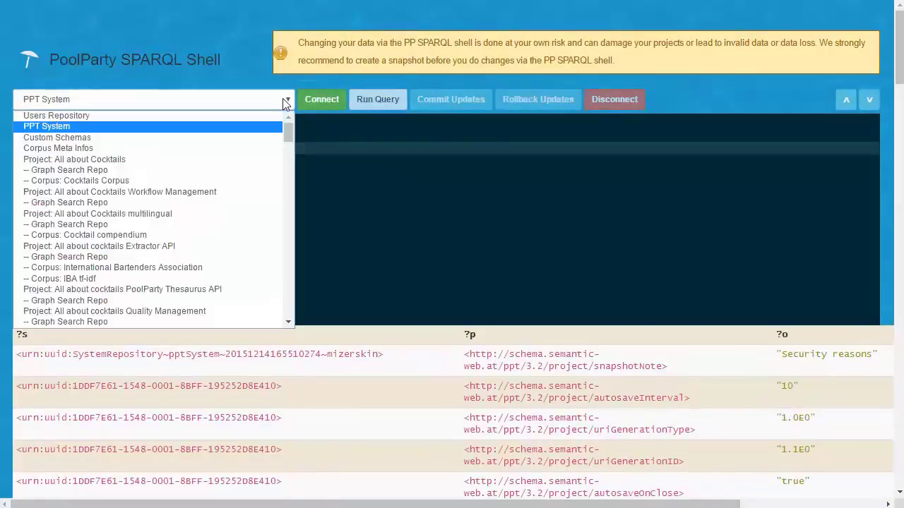
{"action": "left_click", "coordinate": [257, 140]}
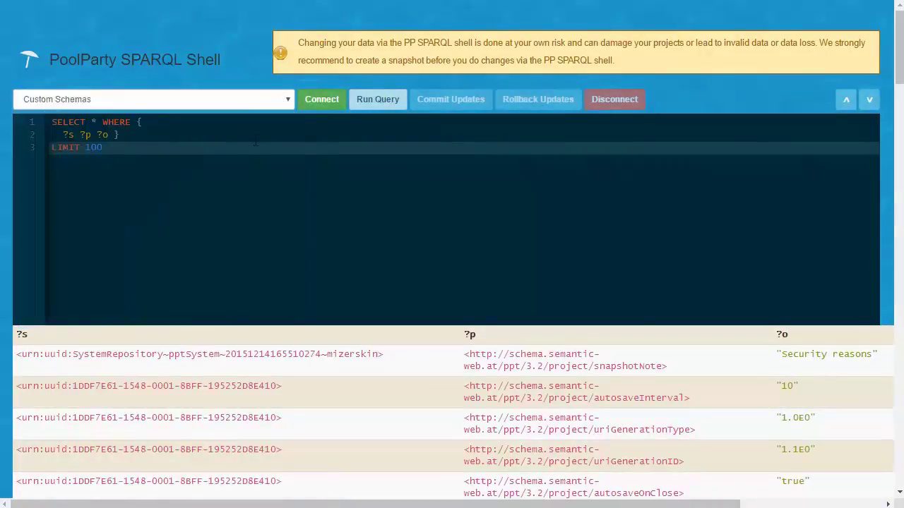
{"action": "left_click", "coordinate": [316, 102]}
Step: Run the LIMIT 100 query and review the GeoScheme and Master-Tailoring-Ontology triples
{"action": "left_click", "coordinate": [375, 101]}
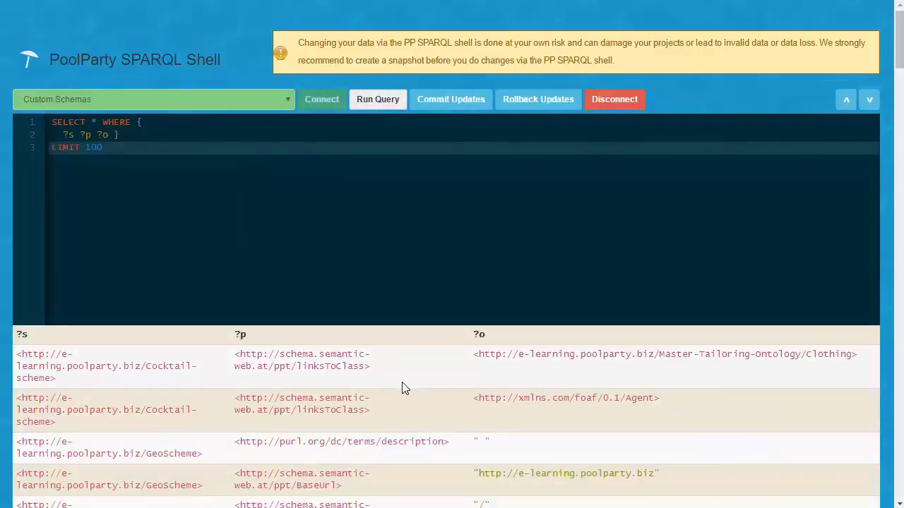
{"action": "scroll", "coordinate": [404, 388], "scroll_direction": "down", "scroll_amount": 2}
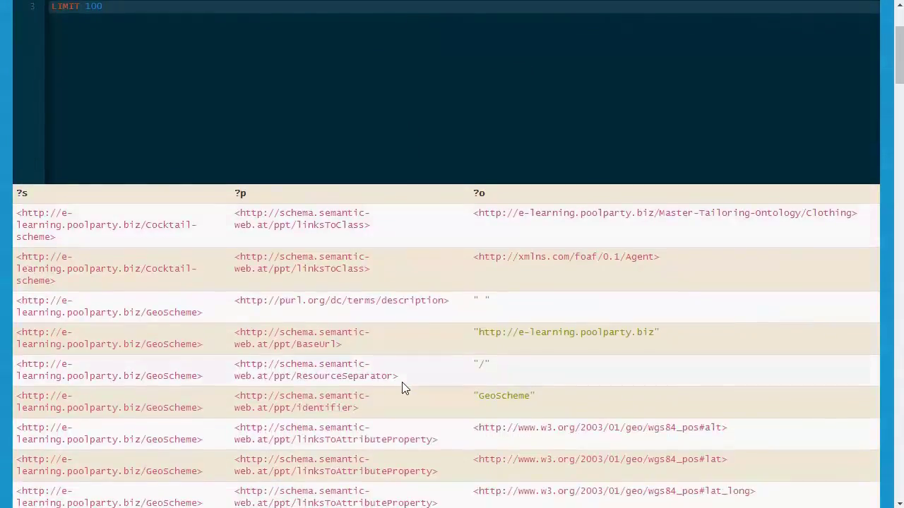
{"action": "scroll", "coordinate": [401, 382], "scroll_direction": "down", "scroll_amount": 1}
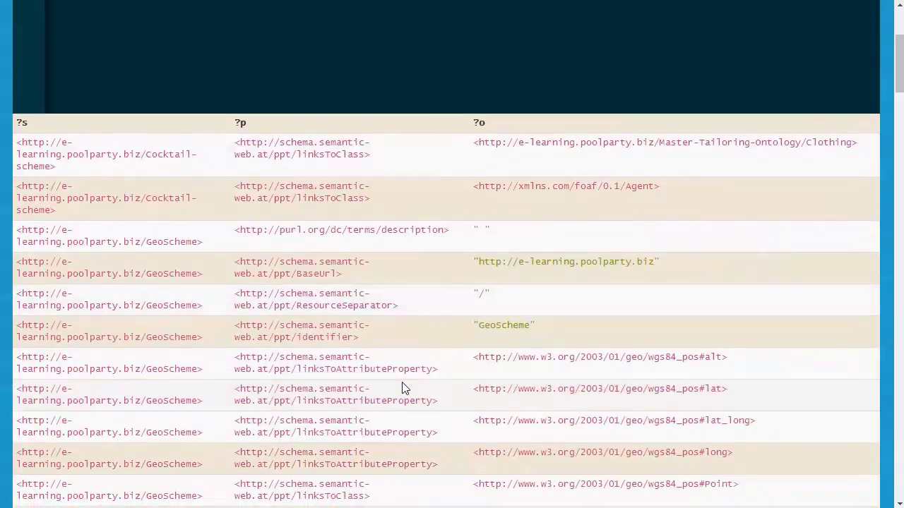
{"action": "scroll", "coordinate": [404, 387], "scroll_direction": "down", "scroll_amount": 3}
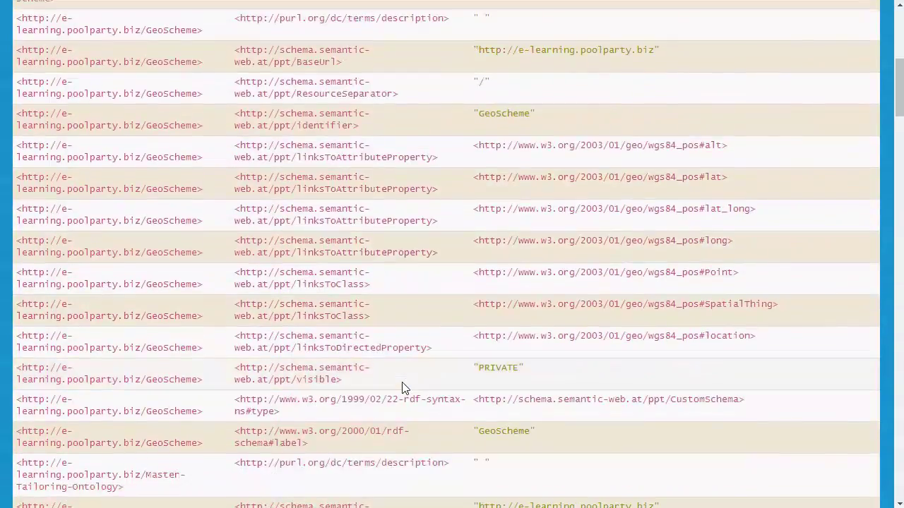
{"action": "scroll", "coordinate": [402, 387], "scroll_direction": "down", "scroll_amount": 3}
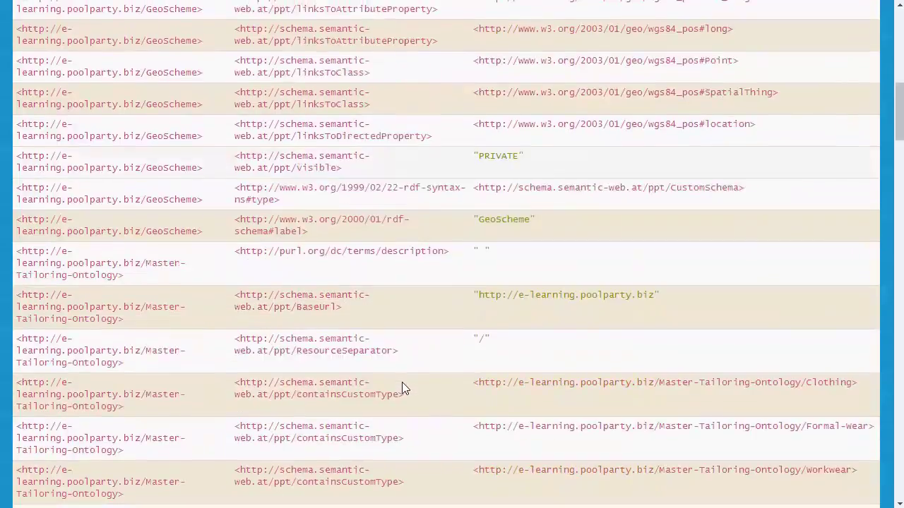
{"action": "scroll", "coordinate": [402, 387], "scroll_direction": "down", "scroll_amount": 3}
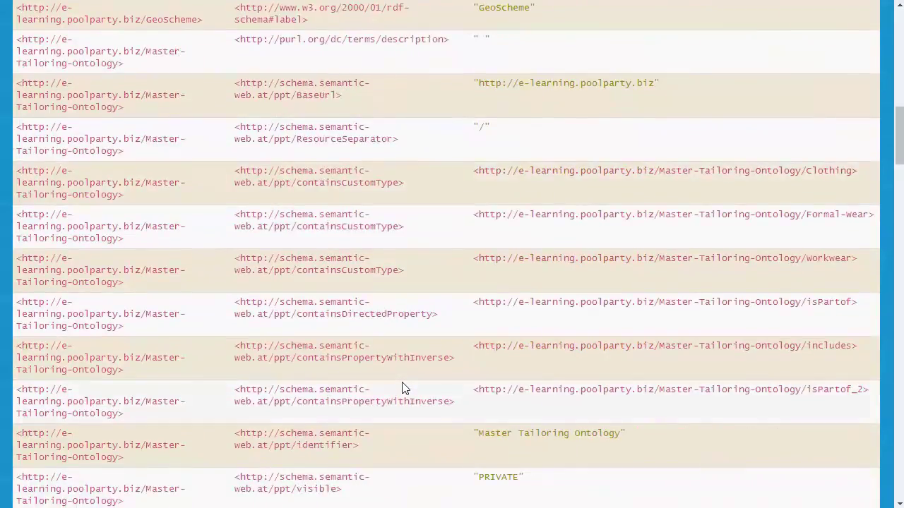
{"action": "scroll", "coordinate": [403, 388], "scroll_direction": "down", "scroll_amount": 2}
{"action": "scroll", "coordinate": [407, 382], "scroll_direction": "up", "scroll_amount": 15}
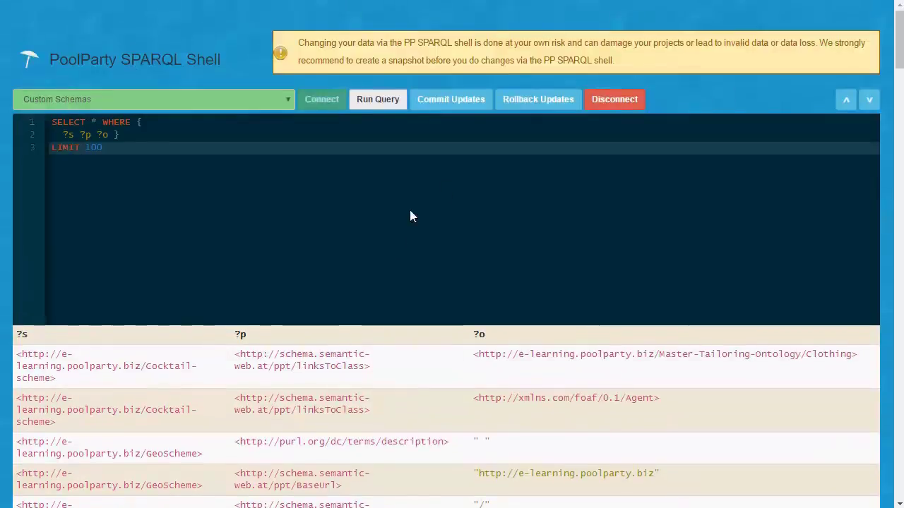
Step: Switch the shell's connection from Custom Schemas to the Corpus Meta Infos repository
{"action": "left_click", "coordinate": [611, 99]}
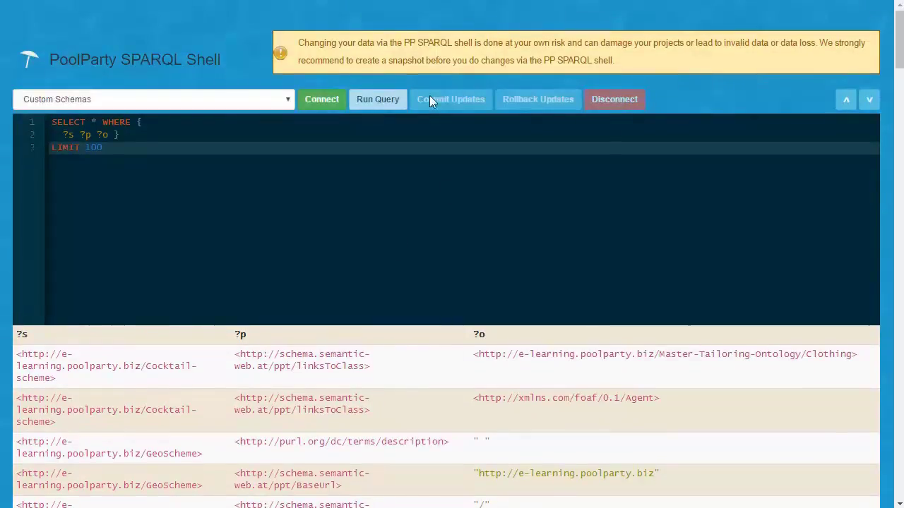
{"action": "left_click", "coordinate": [284, 105]}
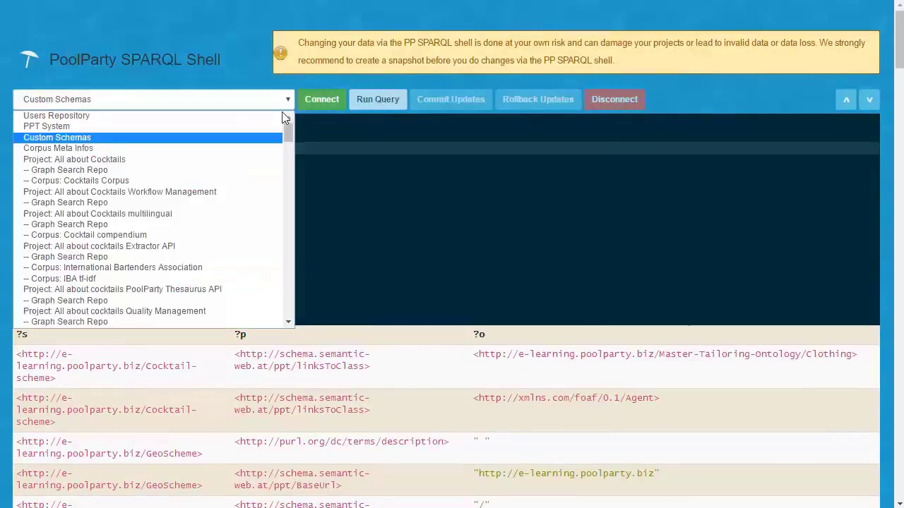
{"action": "left_click", "coordinate": [229, 149]}
{"action": "left_click", "coordinate": [324, 102]}
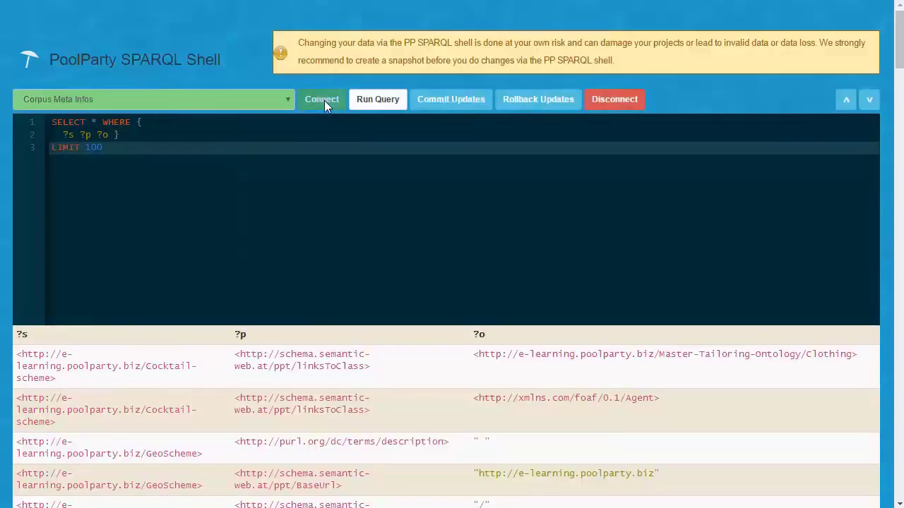
Step: Run the LIMIT 100 query, review the corpora meta-info triples, then disconnect
{"action": "left_click", "coordinate": [375, 105]}
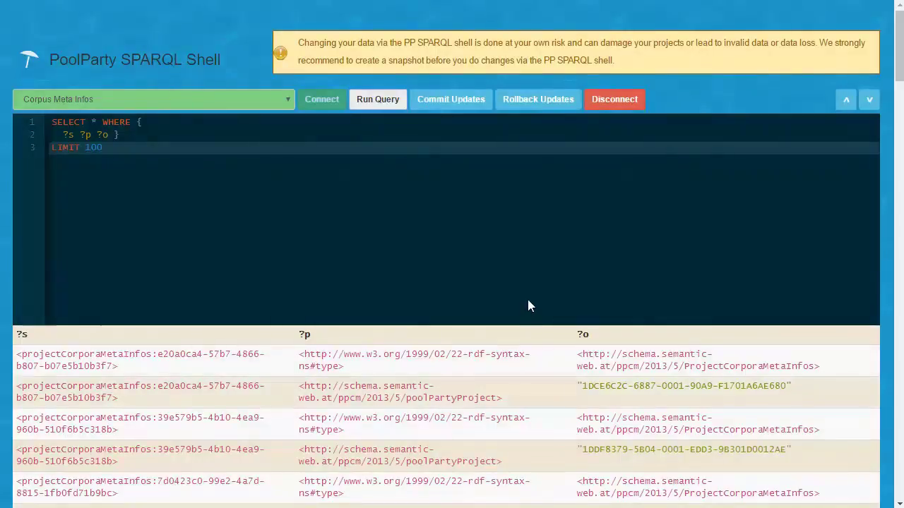
{"action": "scroll", "coordinate": [529, 300], "scroll_direction": "down", "scroll_amount": 2}
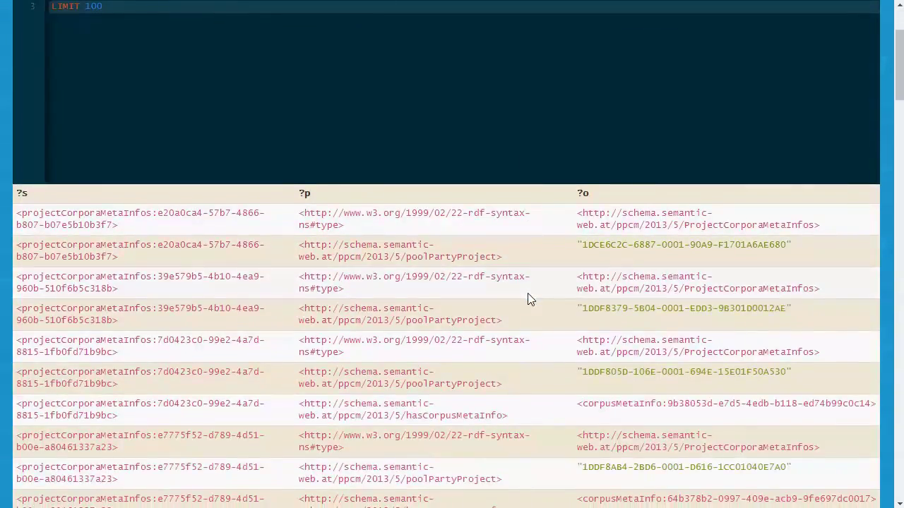
{"action": "scroll", "coordinate": [530, 298], "scroll_direction": "up", "scroll_amount": 2}
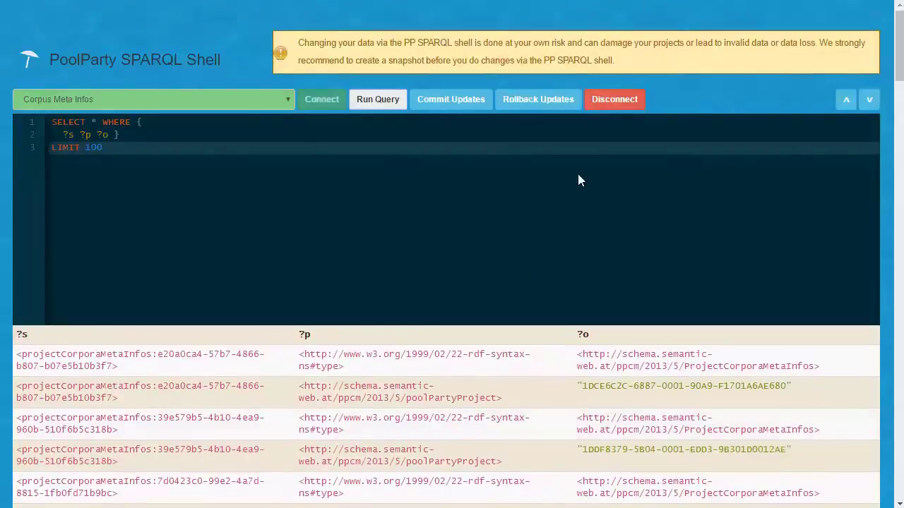
{"action": "left_click", "coordinate": [609, 106]}
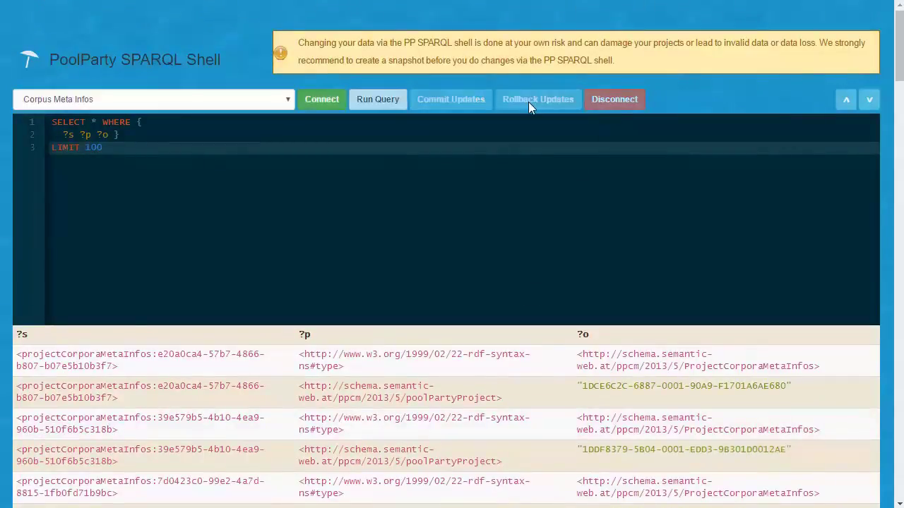
{"action": "left_click", "coordinate": [286, 99]}
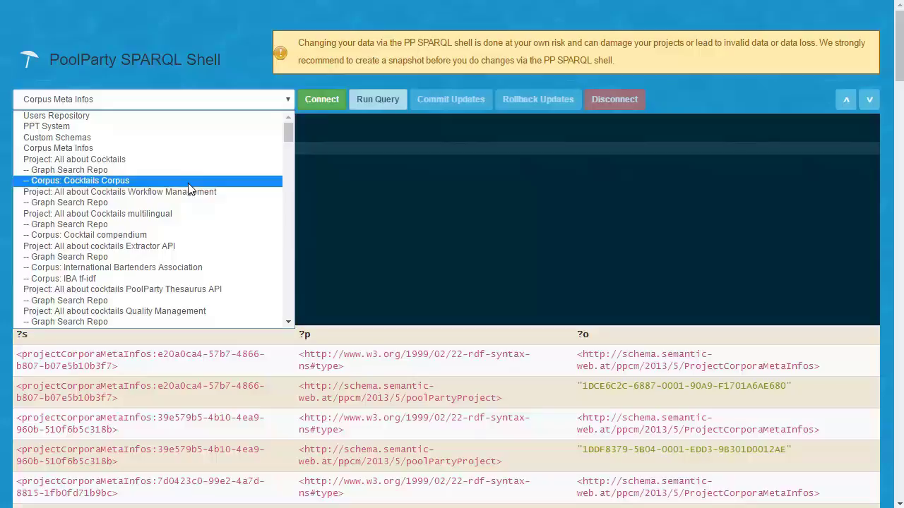
{"action": "left_click", "coordinate": [344, 196]}
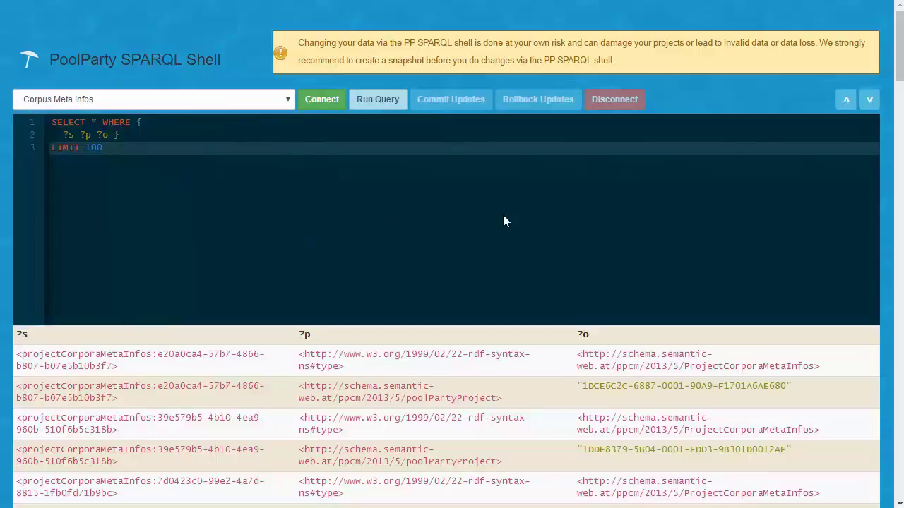